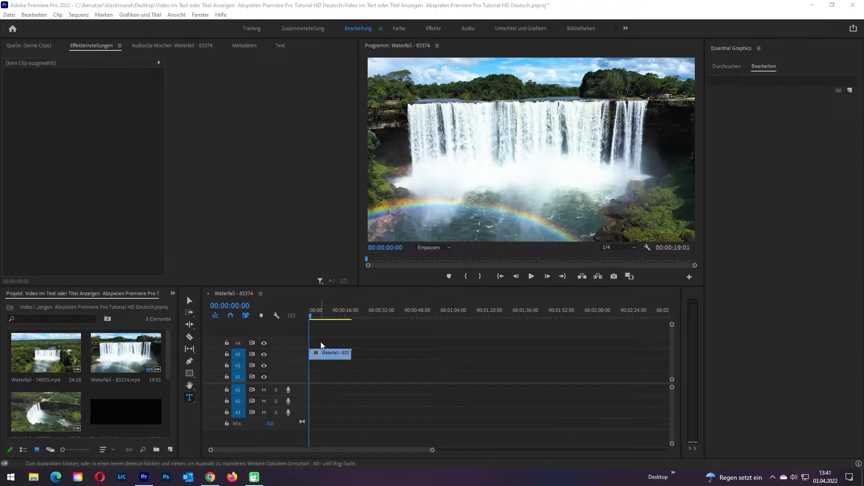
Step: Create a text title reading 'WATER' over the waterfall and show its text properties
left_click(466, 155)
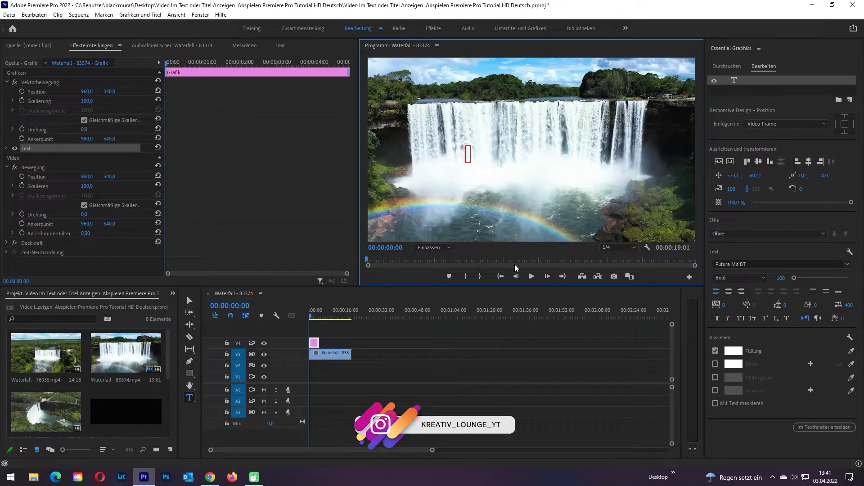
type("WATER")
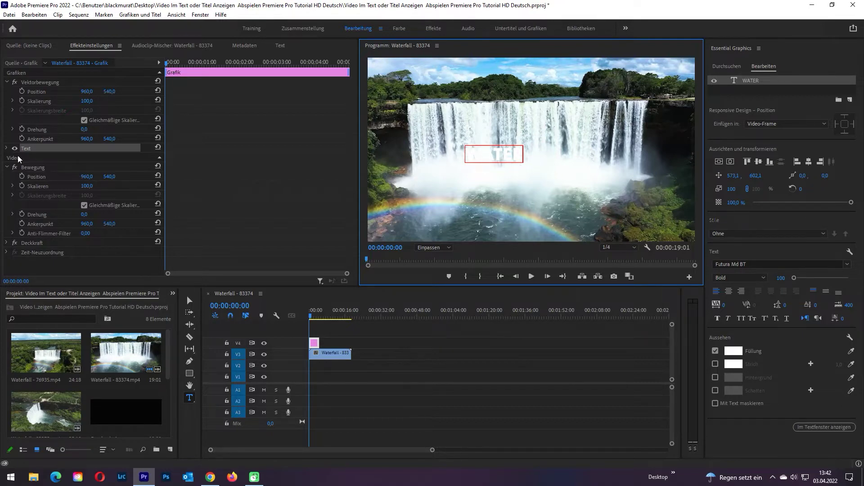
left_click(6, 149)
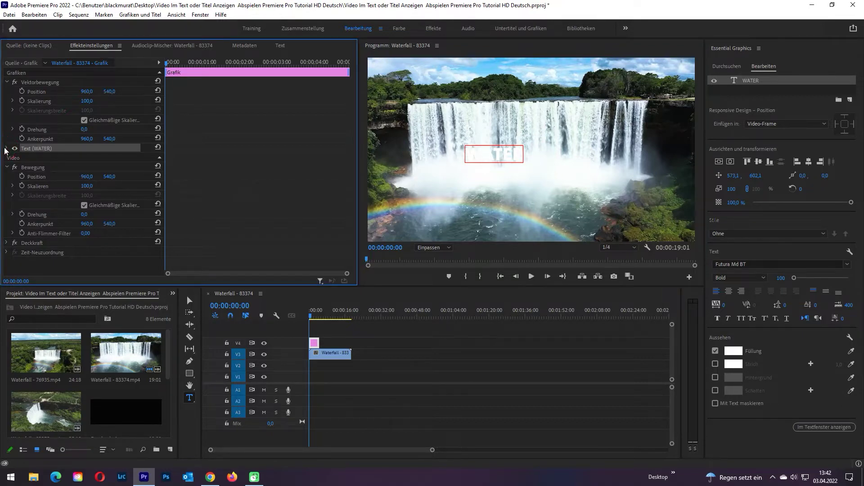
Step: Scale the WATER title up to 536 in Effect Controls
left_click(6, 149)
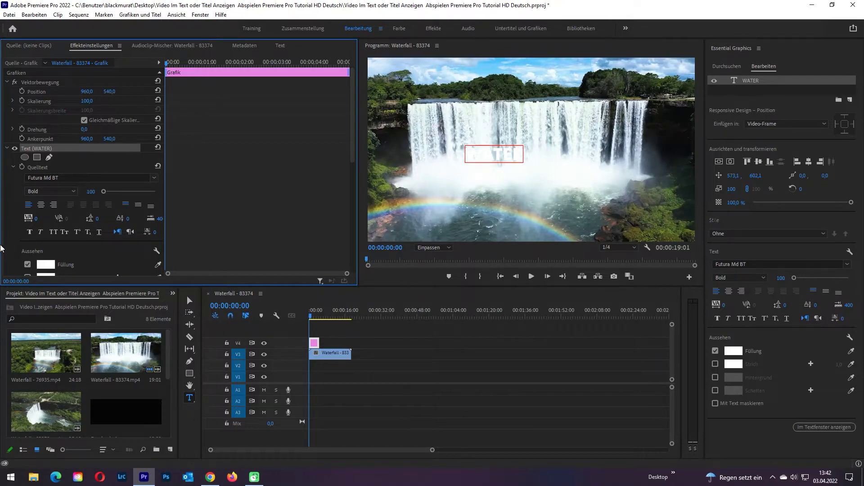
scroll(18, 236, "down", 2)
scroll(20, 231, "down", 2)
scroll(18, 235, "down", 2)
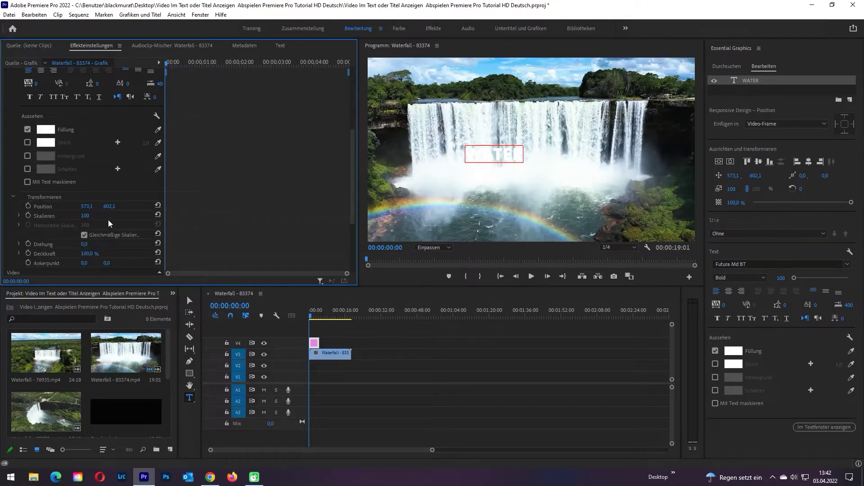
left_click_drag(85, 215, 281, 215)
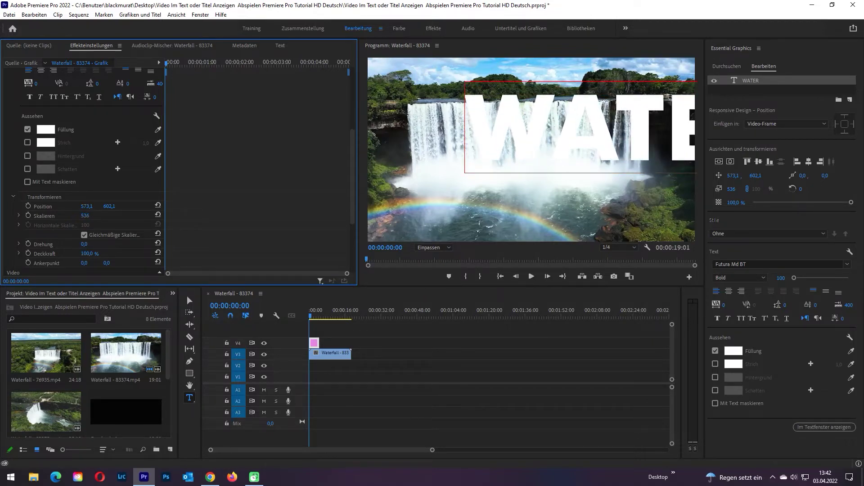
Step: Centre the WATER title vertically and horizontally, then deselect it and return to the Selection tool
left_click(720, 163)
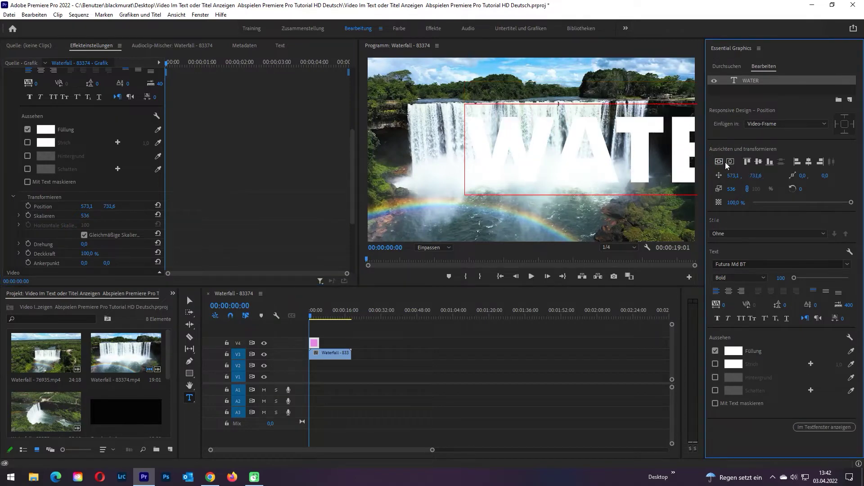
left_click(729, 162)
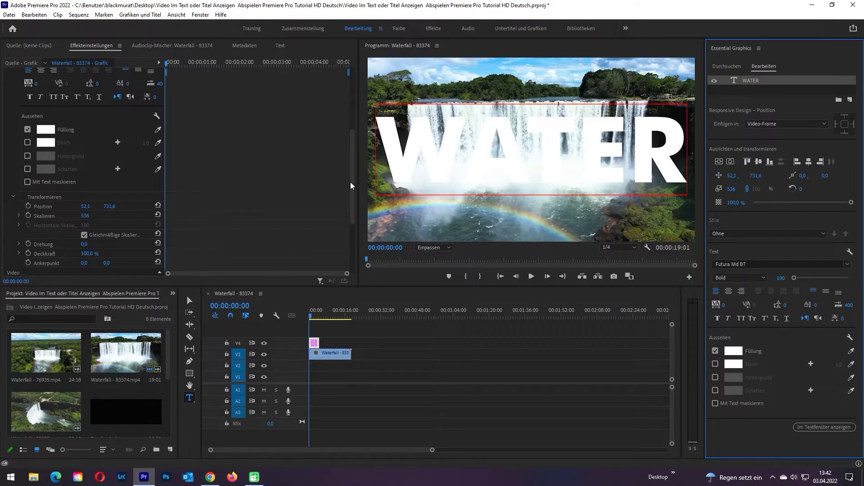
left_click(417, 376)
key("v")
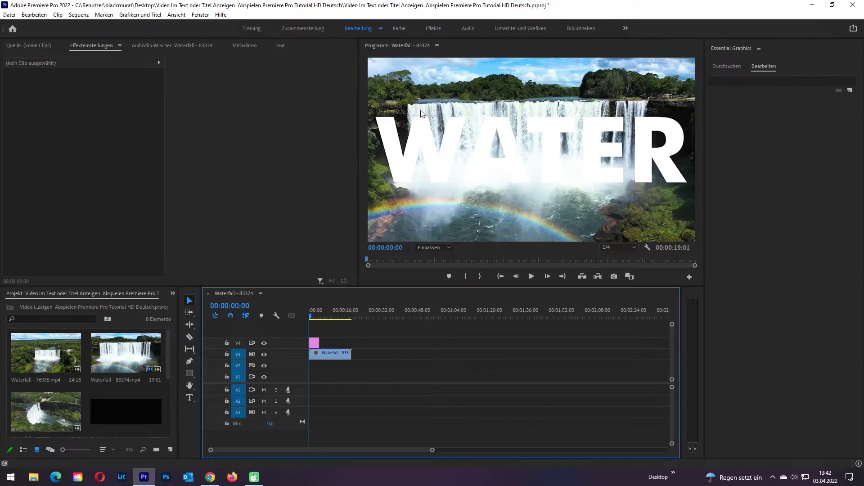
Step: In the Effects workspace, search the effects for 'Spur'
left_click(431, 28)
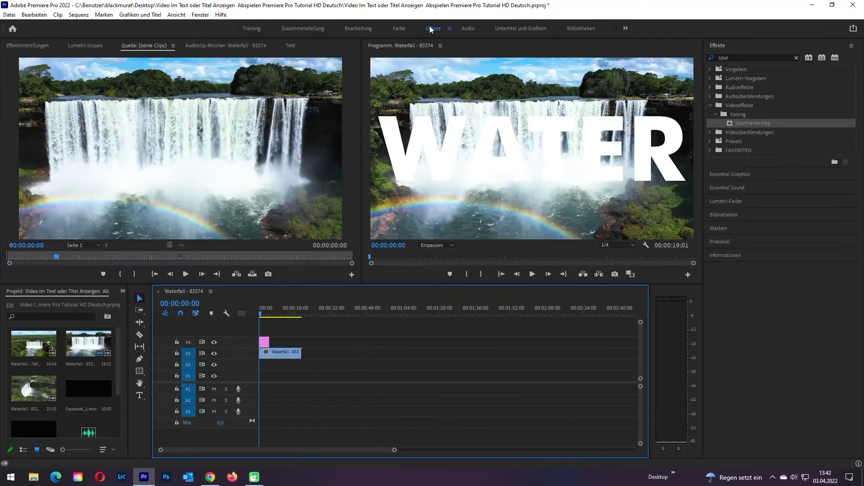
double_click(725, 59)
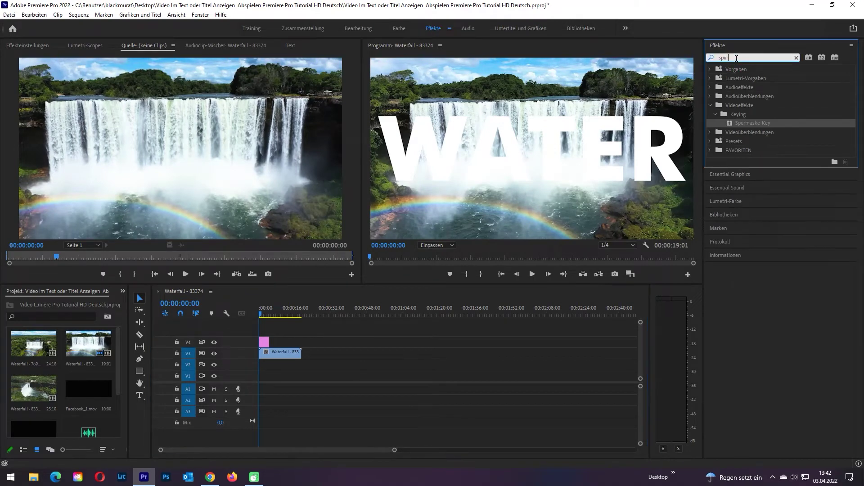
key("BackSpace")
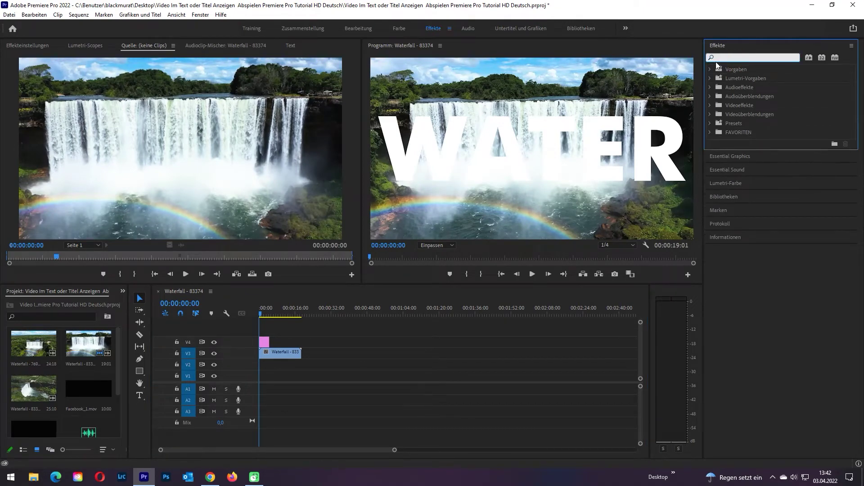
type("Spur")
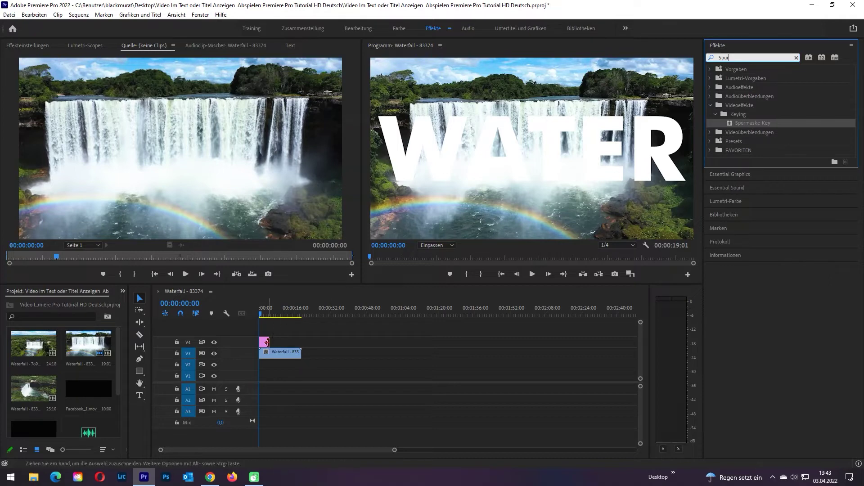
Step: Extend the V4 WATER title to match the waterfall and apply Spurmaske-Key to the V1 waterfall clip
left_click_drag(266, 343, 300, 345)
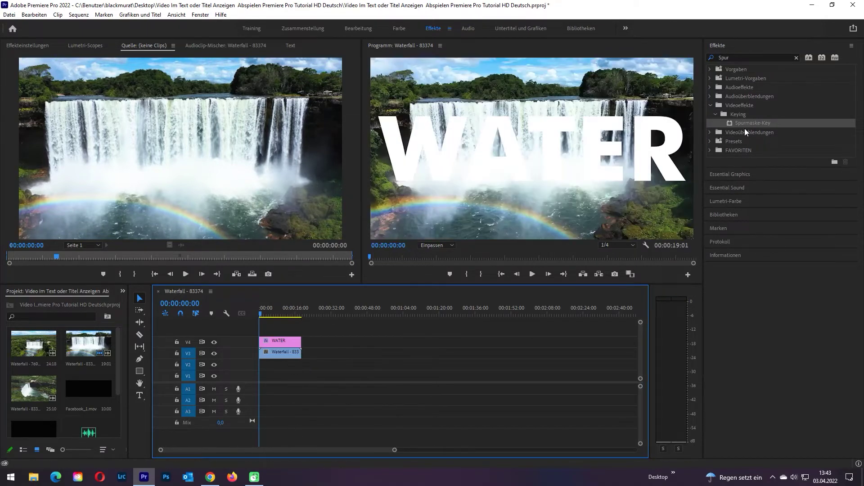
mouse_move(748, 124)
left_mouse_down()
mouse_move(620, 170)
mouse_move(280, 359)
left_mouse_up()
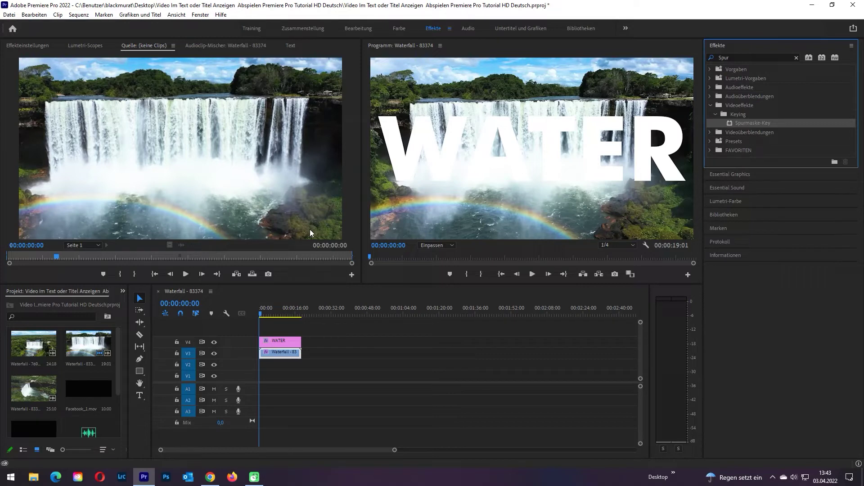
left_click(353, 28)
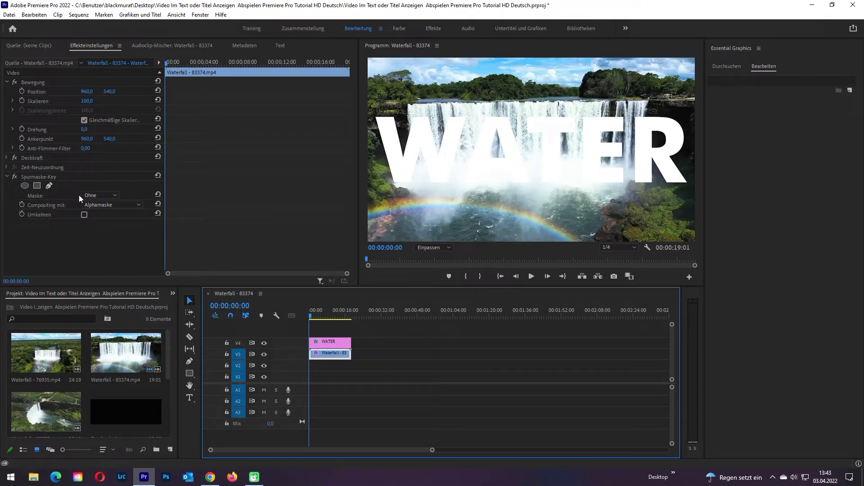
Step: Set the Spurmaske-Key matte to Video 4 and play the masked waterfall
left_click(115, 196)
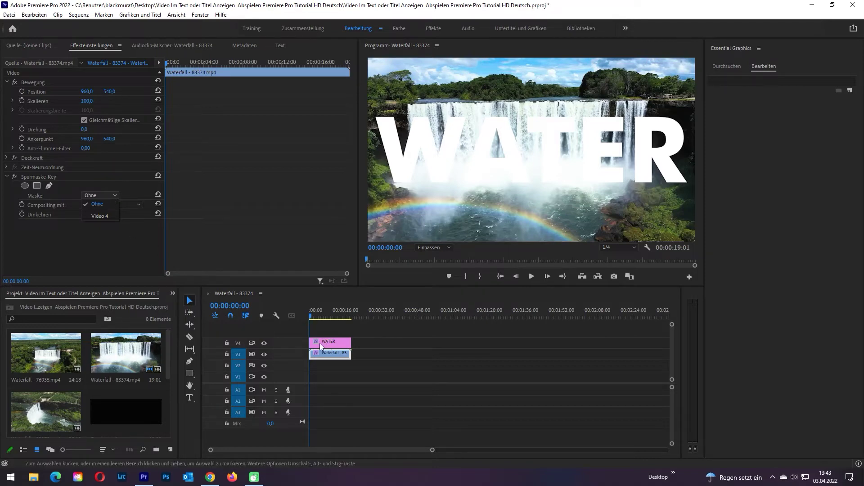
left_click(99, 216)
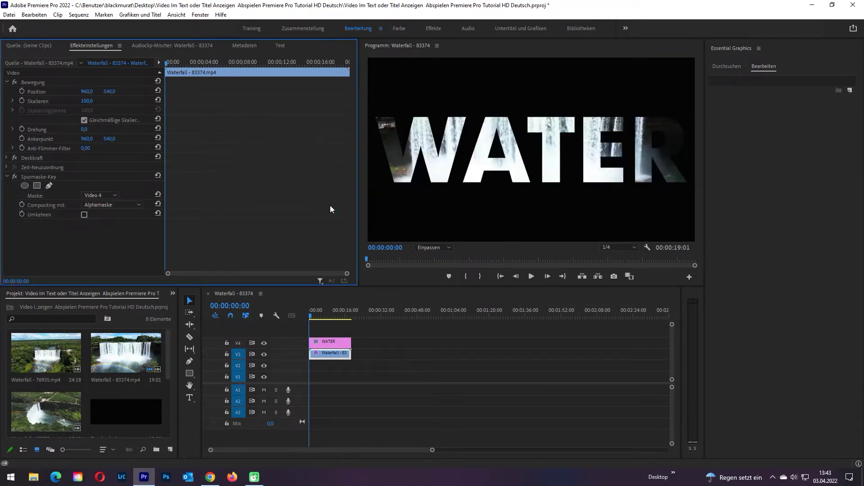
left_click(531, 277)
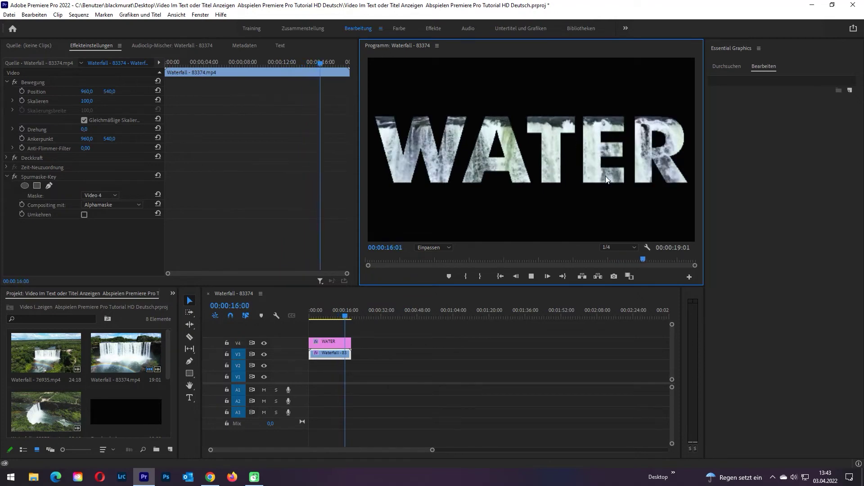
key("space")
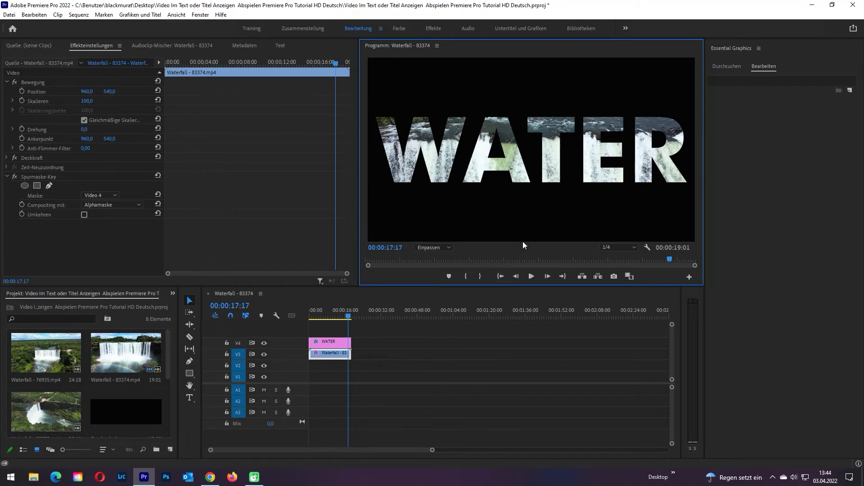
left_click(347, 318)
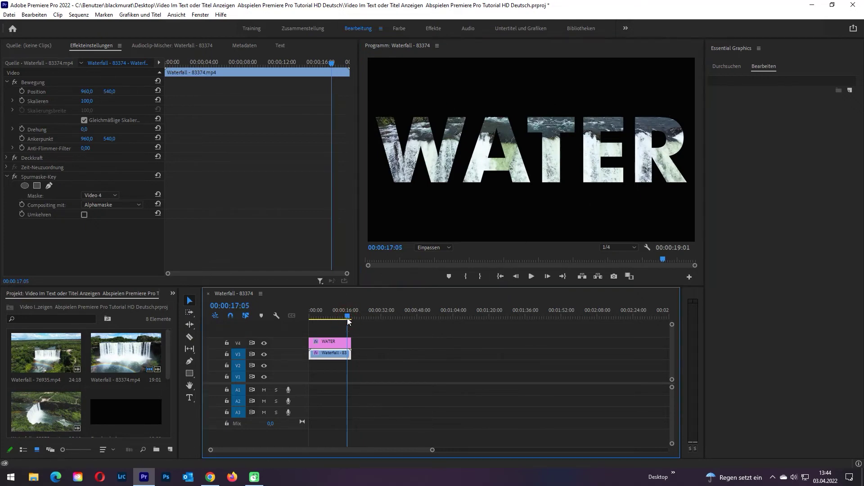
left_click_drag(347, 318, 285, 322)
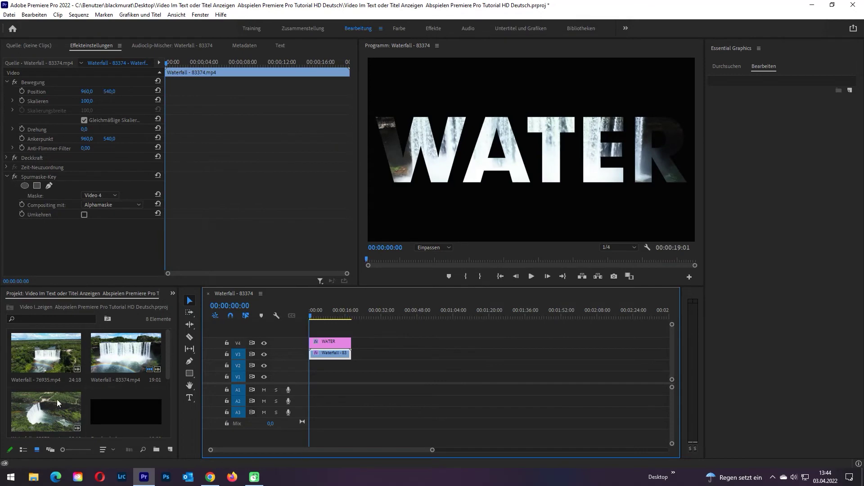
left_click(40, 409)
Step: Place the second waterfall clip on V2, preview the composite, and rewind to the start
left_click_drag(28, 411, 315, 373)
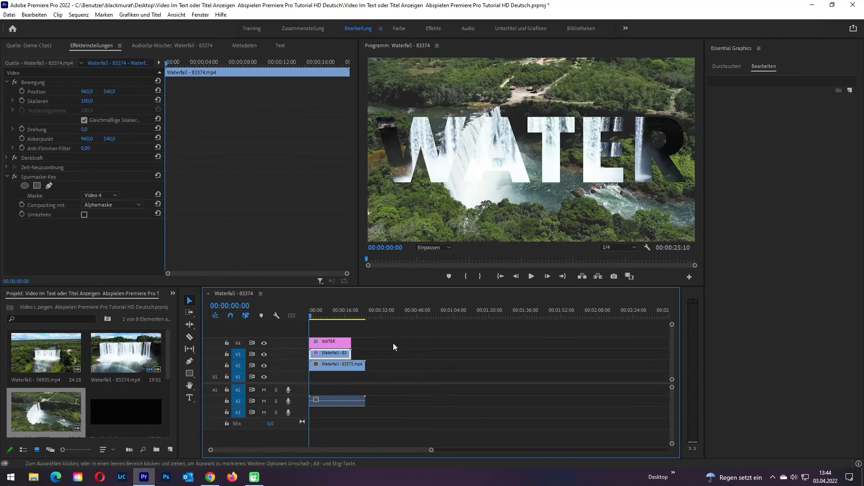
left_click(531, 278)
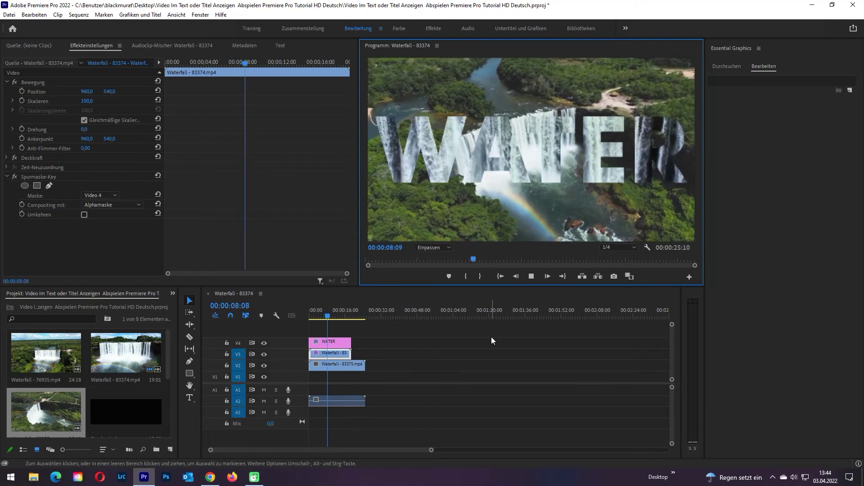
left_click(532, 282)
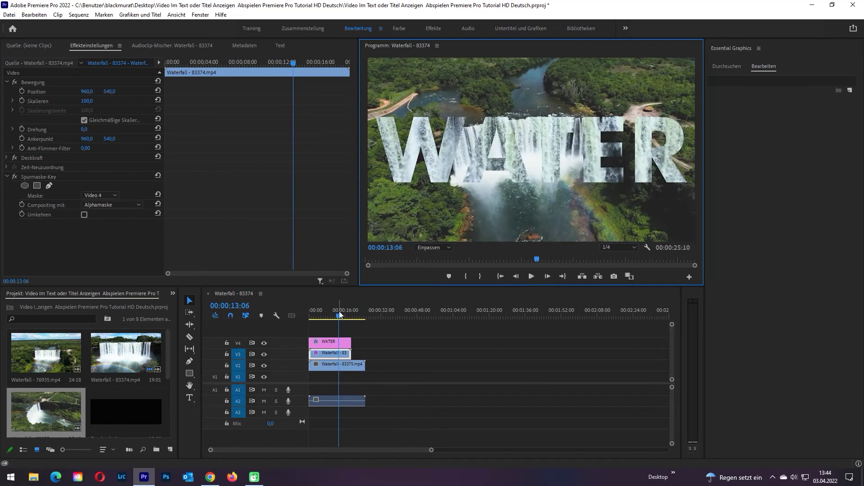
left_click_drag(339, 312, 284, 330)
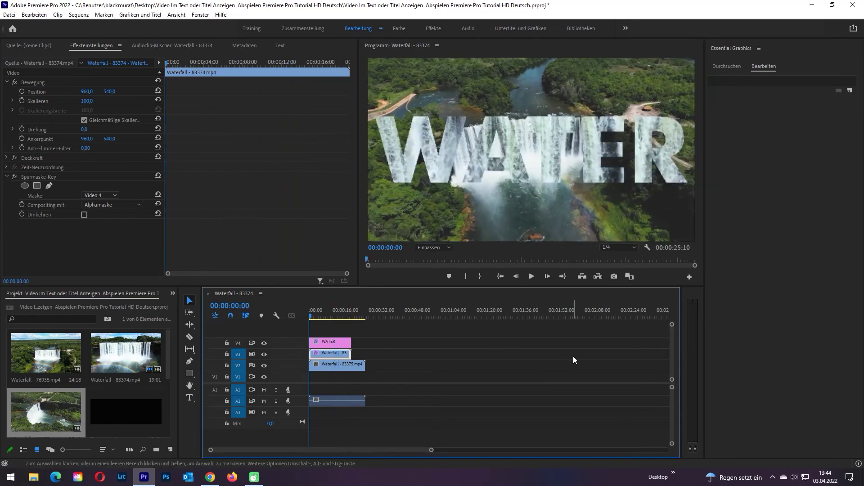